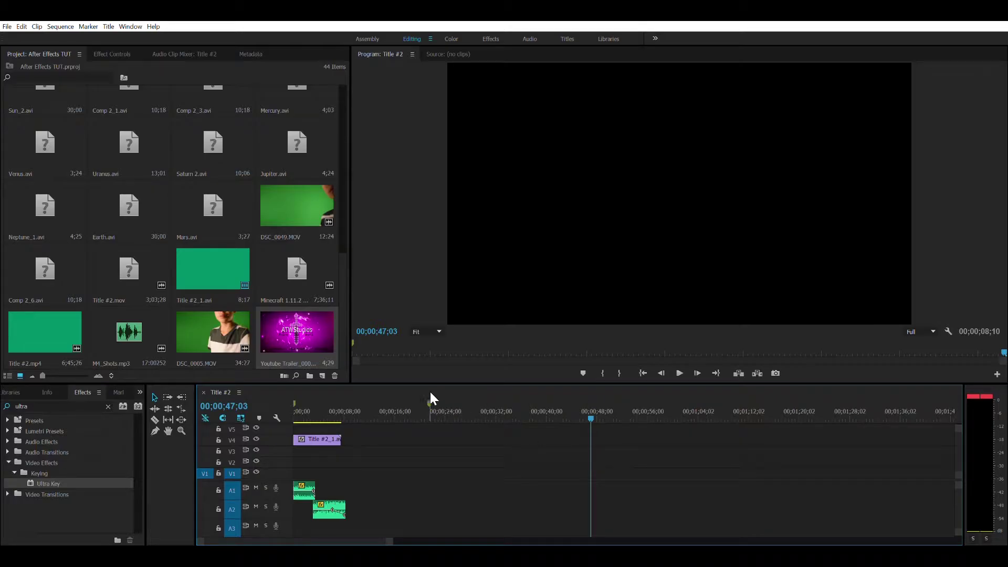
Step: Place DSC_0005.MOV on track V1 with its start at 00;00;06;08, as the title moves out of frame
drag(226, 331, 336, 471)
click(333, 411)
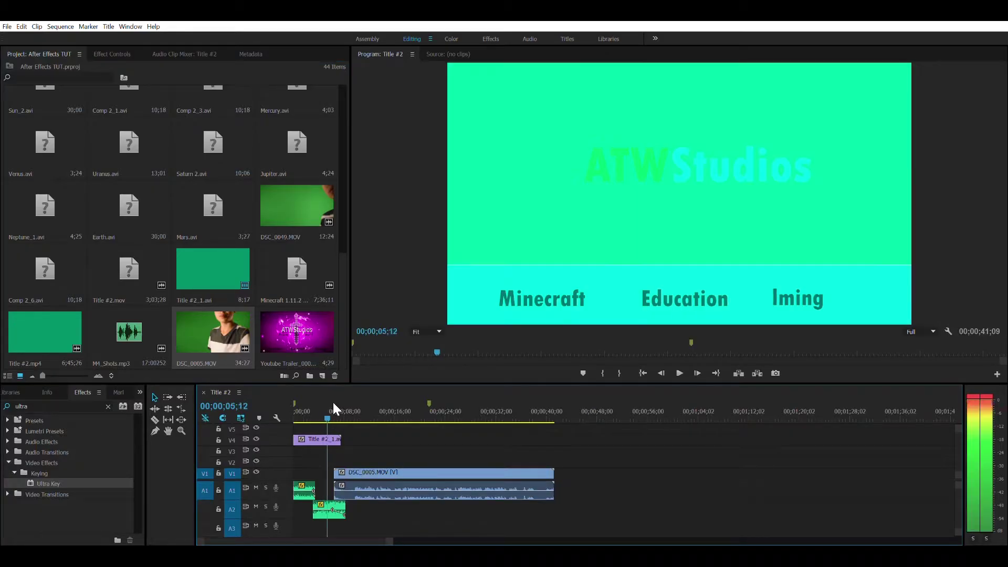
click(333, 409)
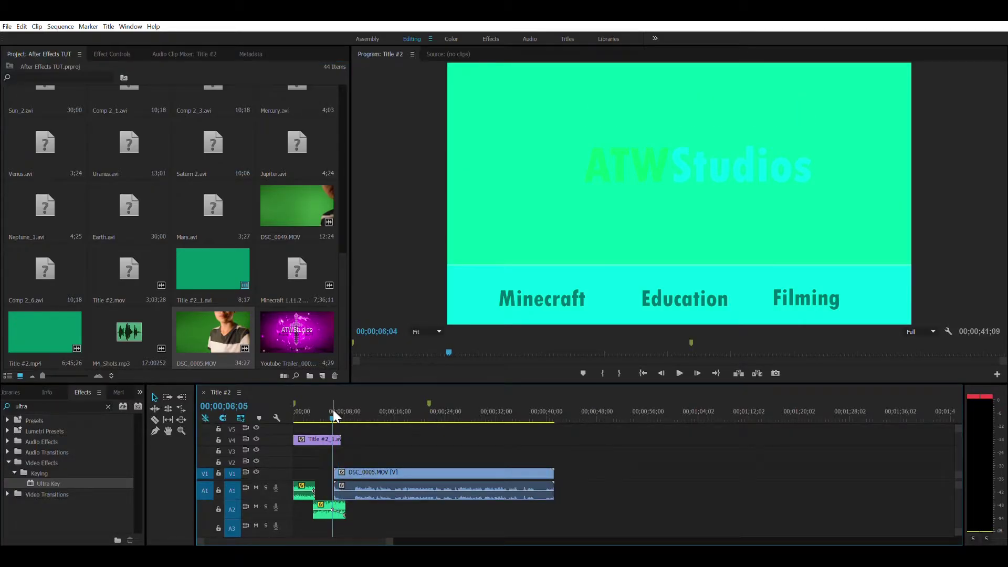
click(333, 410)
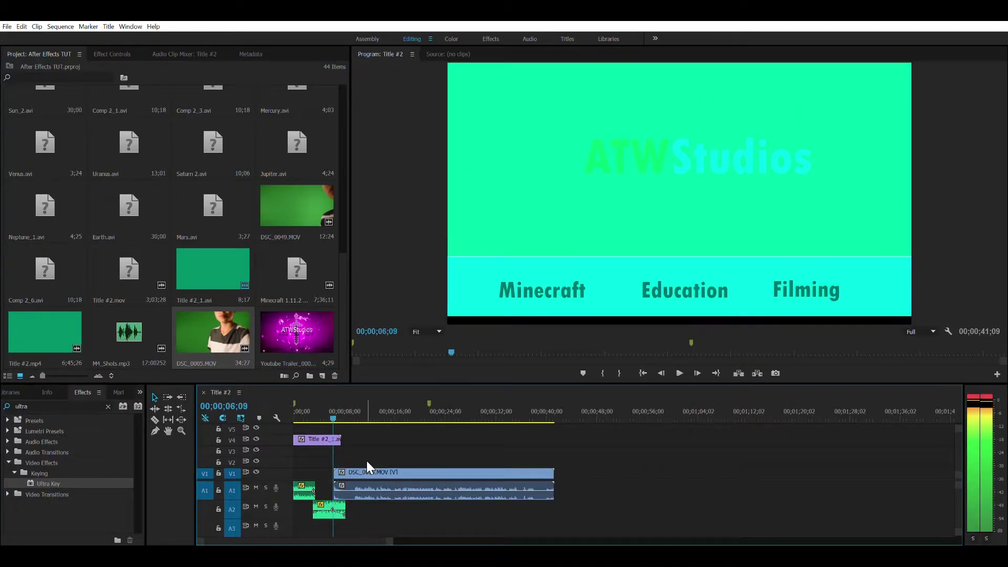
click(365, 469)
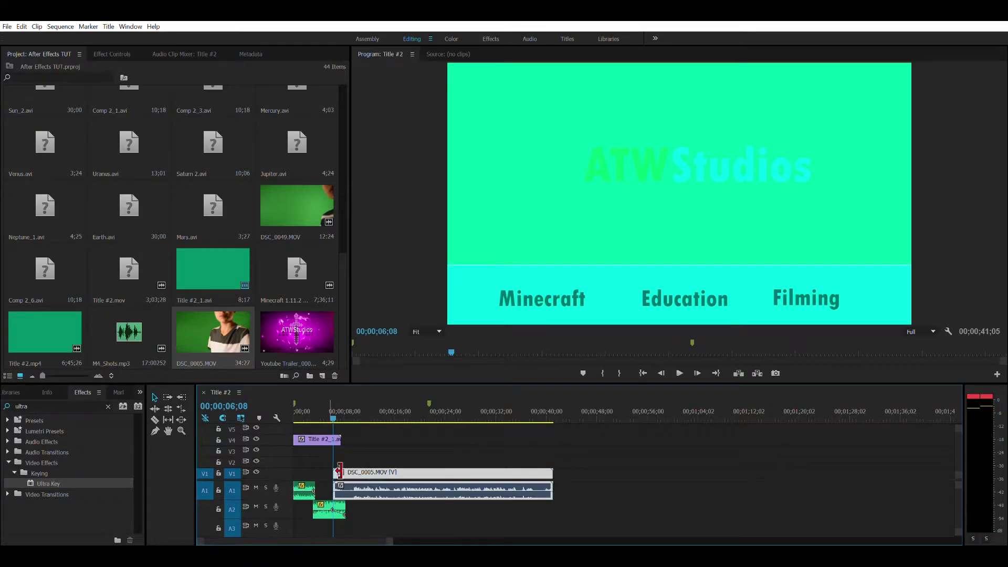
Step: Trim about 3.5 seconds off the start of DSC_0005.MOV, closing the gap, and cut its end at 00;00;34;27
drag(343, 472, 372, 473)
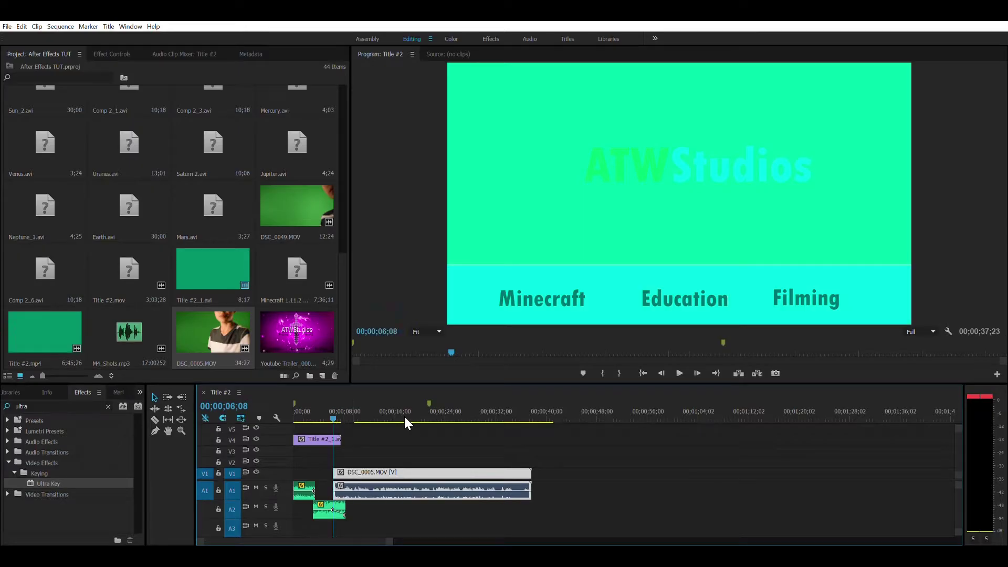
click(508, 418)
mouse_move(508, 429)
mouse_down()
mouse_move(534, 439)
mouse_move(515, 441)
mouse_up()
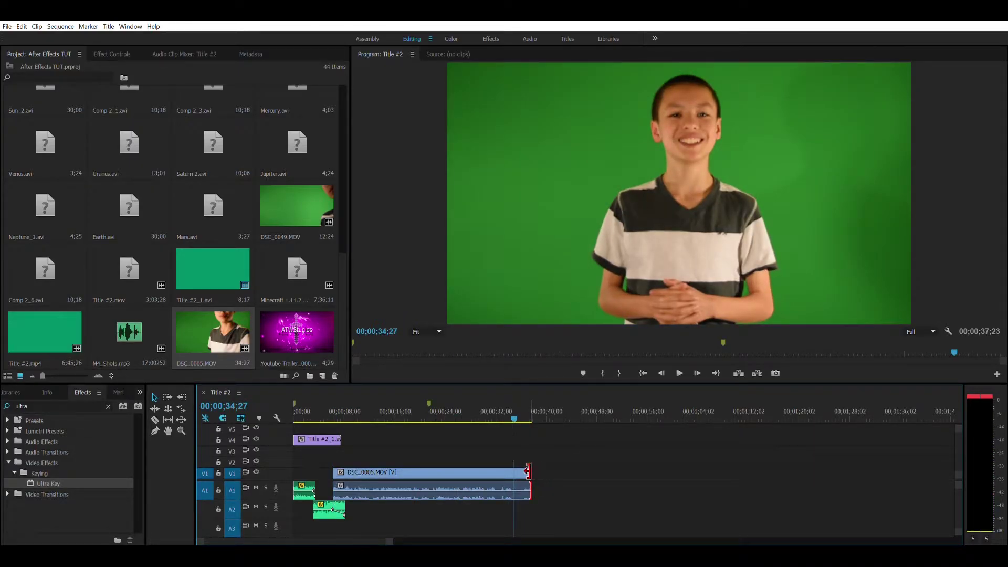
drag(532, 471, 513, 471)
drag(378, 412, 354, 419)
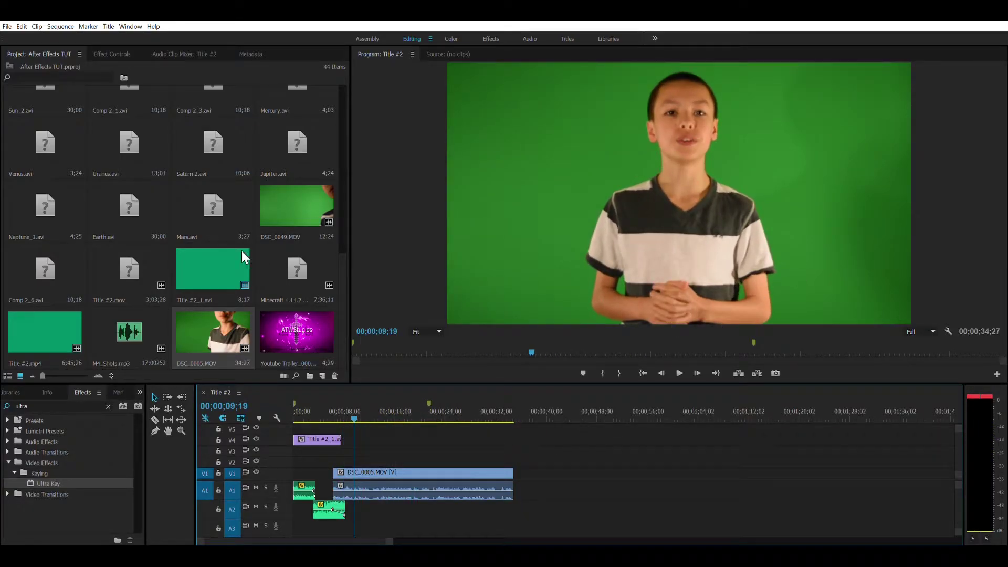
Step: Move the video portion of DSC_0005.MOV from track V1 up to track V3
drag(385, 470, 385, 450)
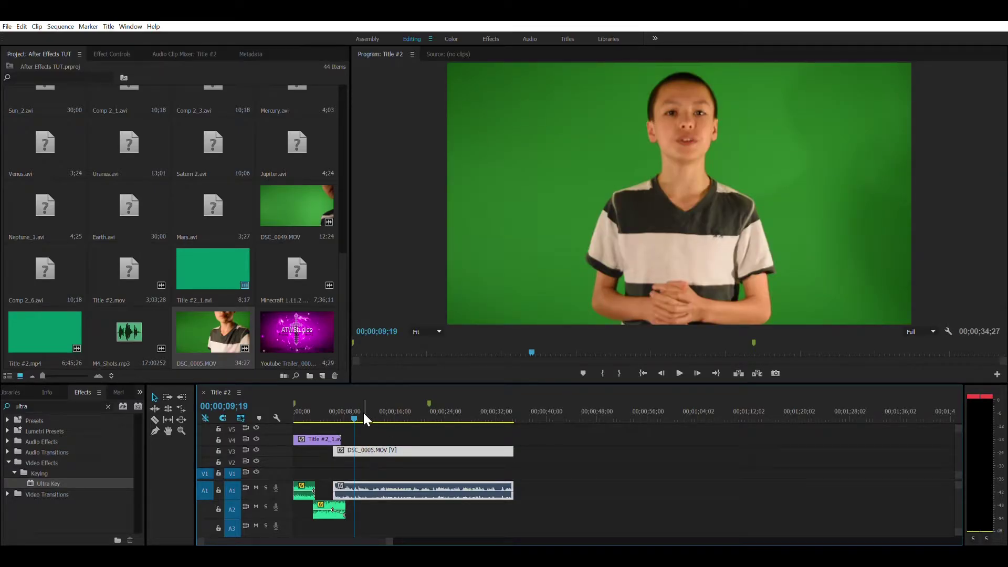
click(399, 430)
click(300, 326)
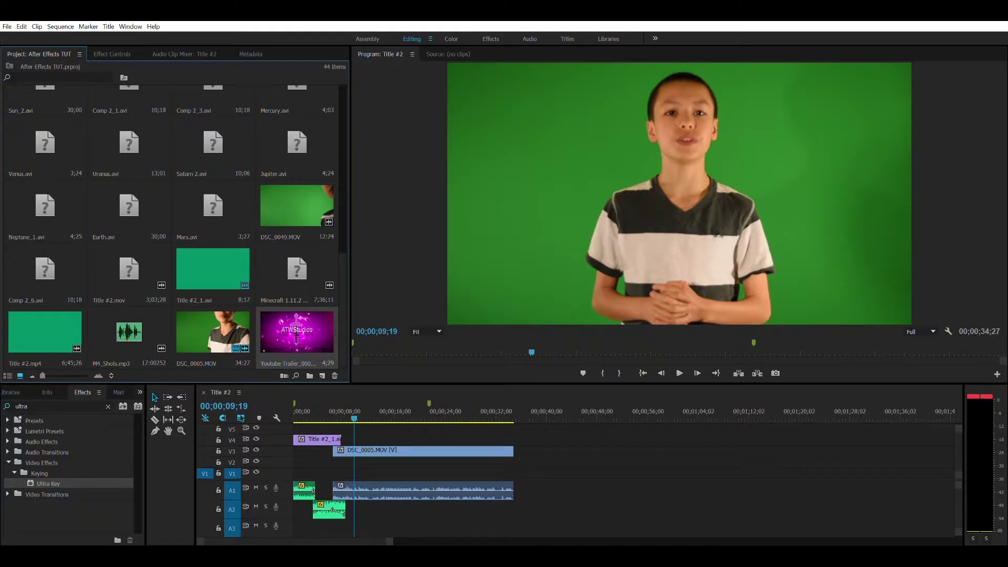
Step: Apply the Ultra Key effect to the DSC_0005.MOV clip on V3 and show its effect settings
click(41, 405)
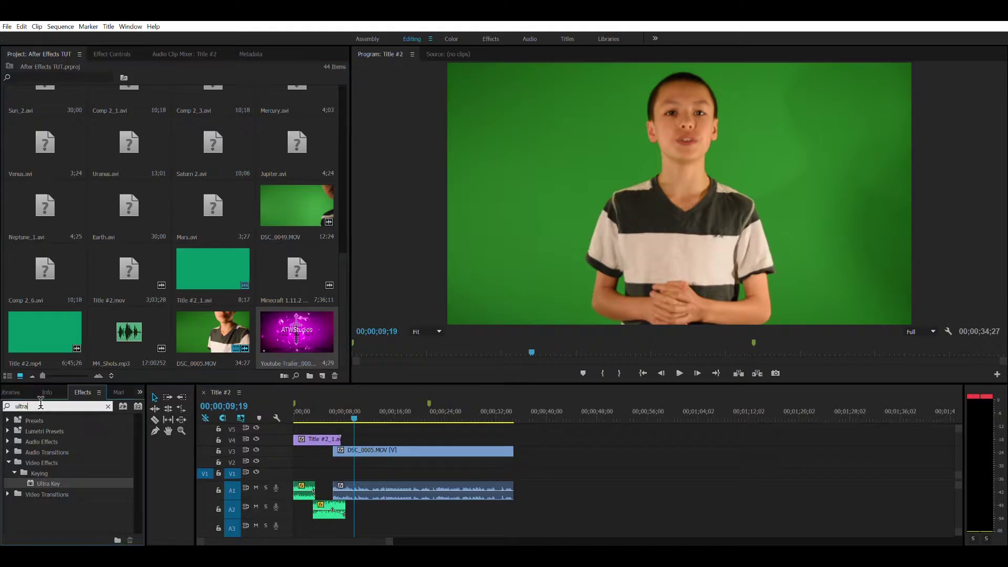
drag(50, 480, 383, 450)
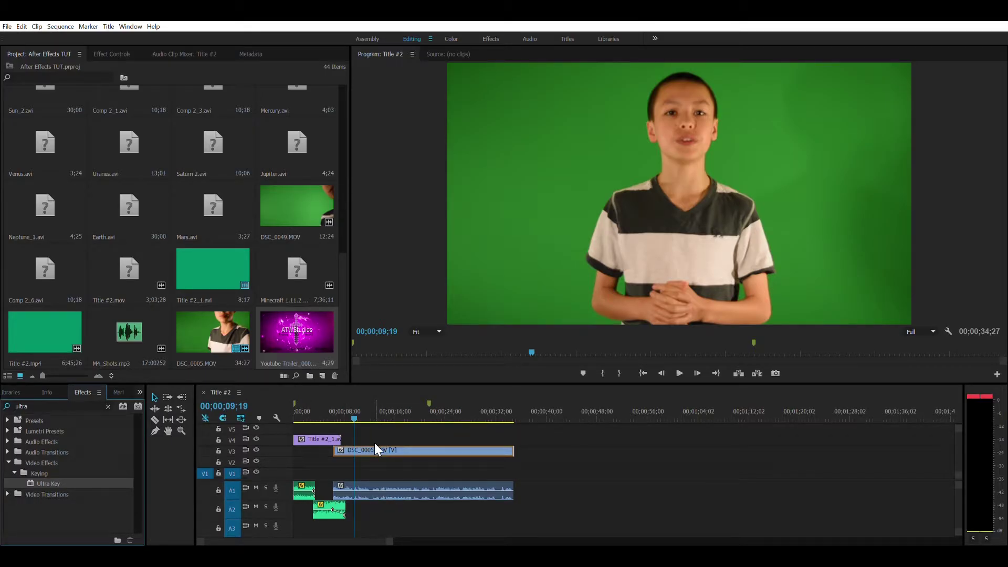
drag(375, 445, 375, 445)
click(110, 54)
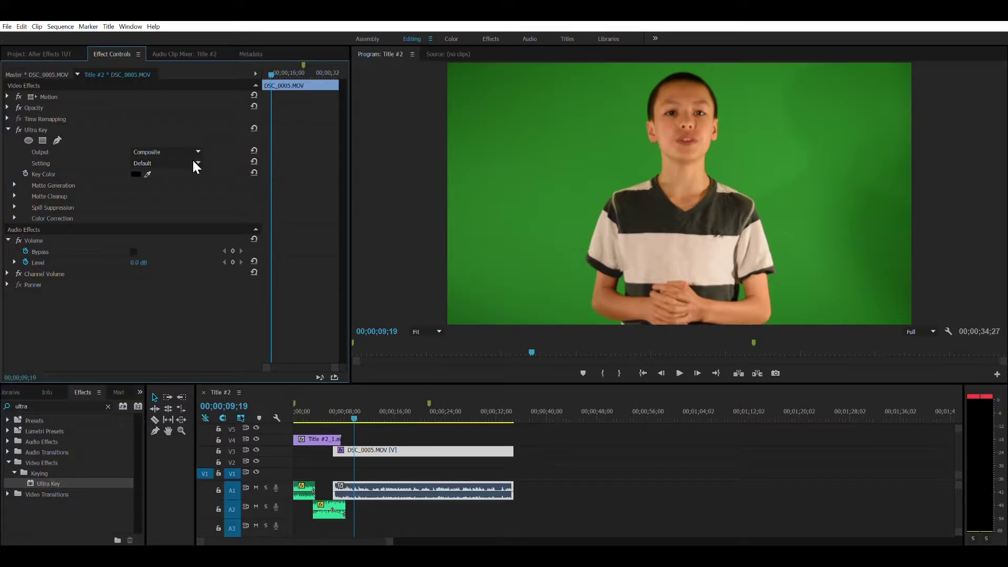
Step: Sample the green backdrop in the footage as the Ultra Key's Key Color
click(148, 174)
click(40, 181)
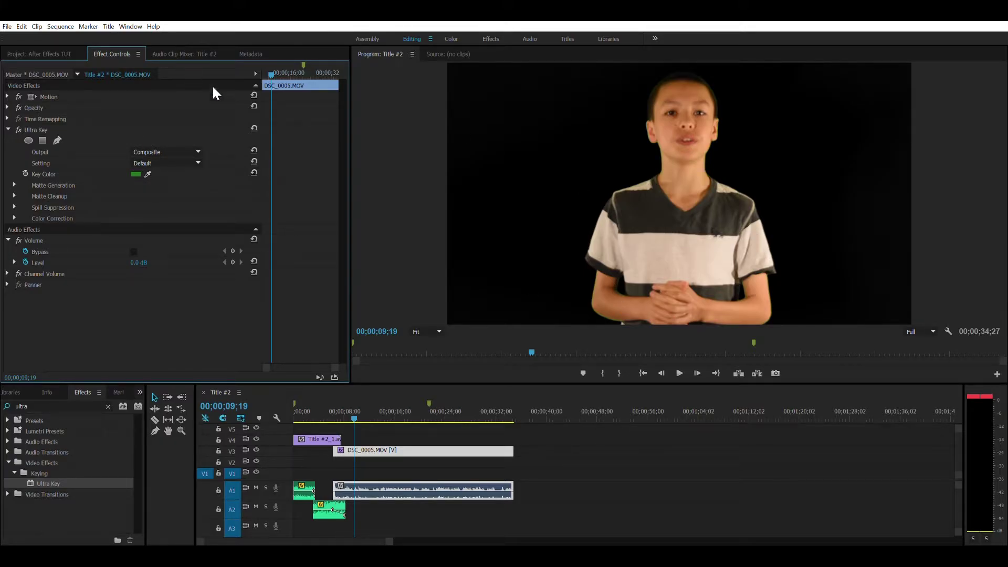
click(137, 173)
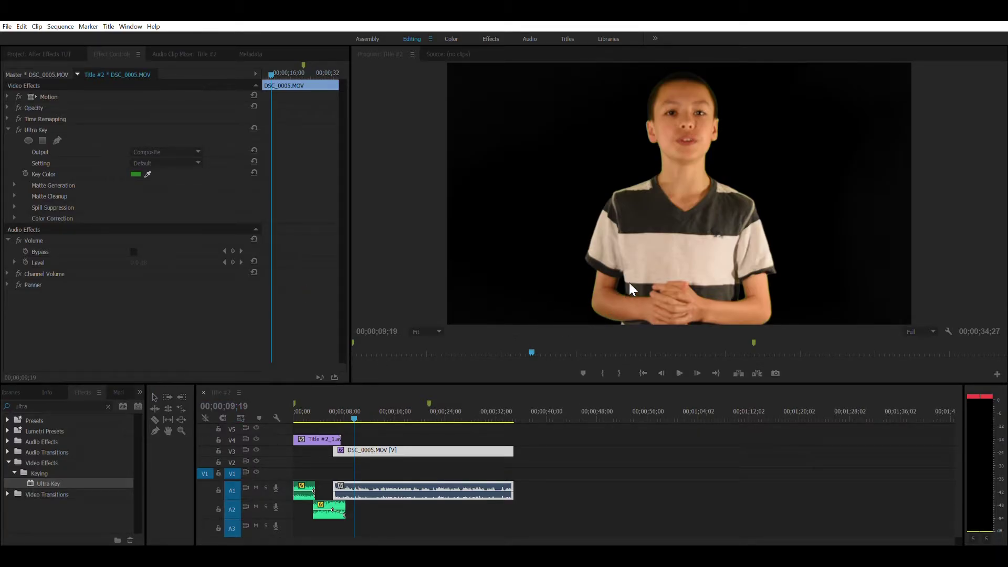
click(635, 253)
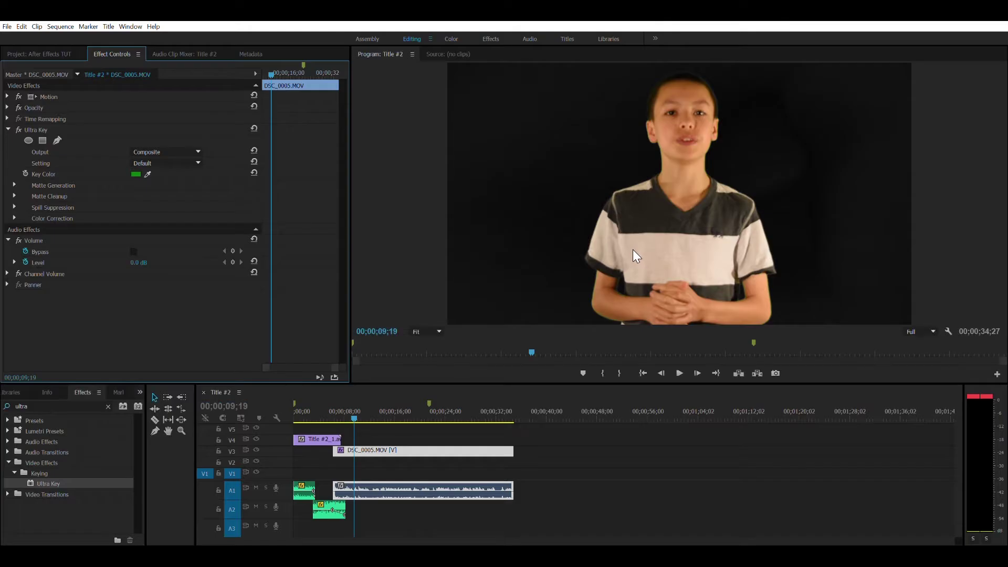
click(142, 162)
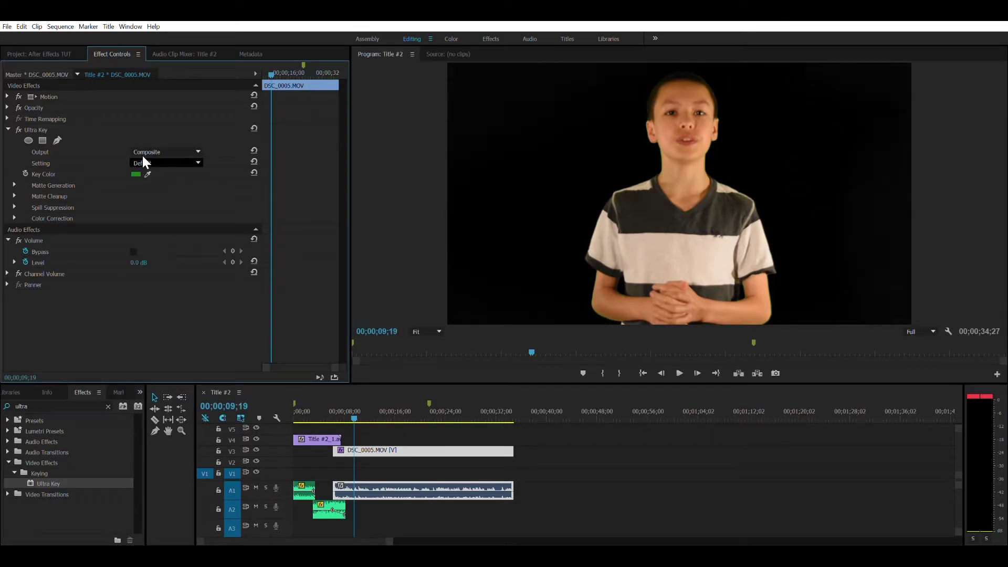
click(149, 176)
click(140, 165)
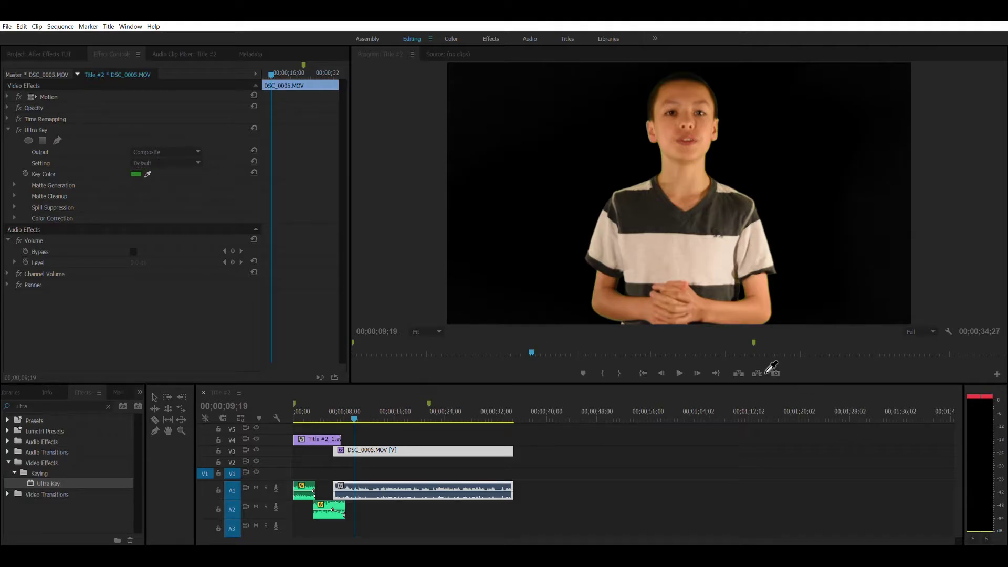
click(658, 270)
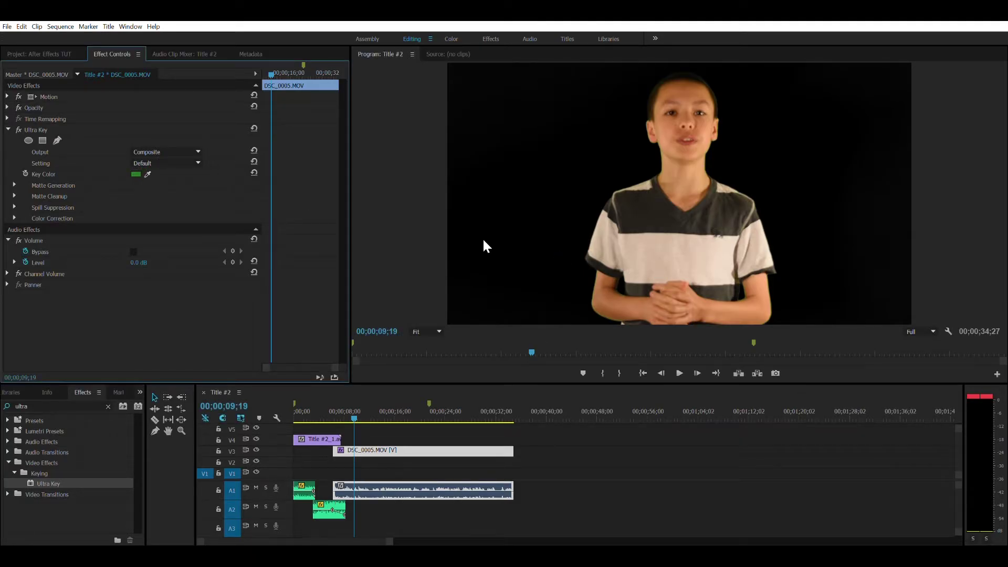
Step: Set the Ultra Key's Matte Generation to Highlight 1.0, Shadow 0.0, Tolerance 99.0 and Pedestal 100.0
click(14, 185)
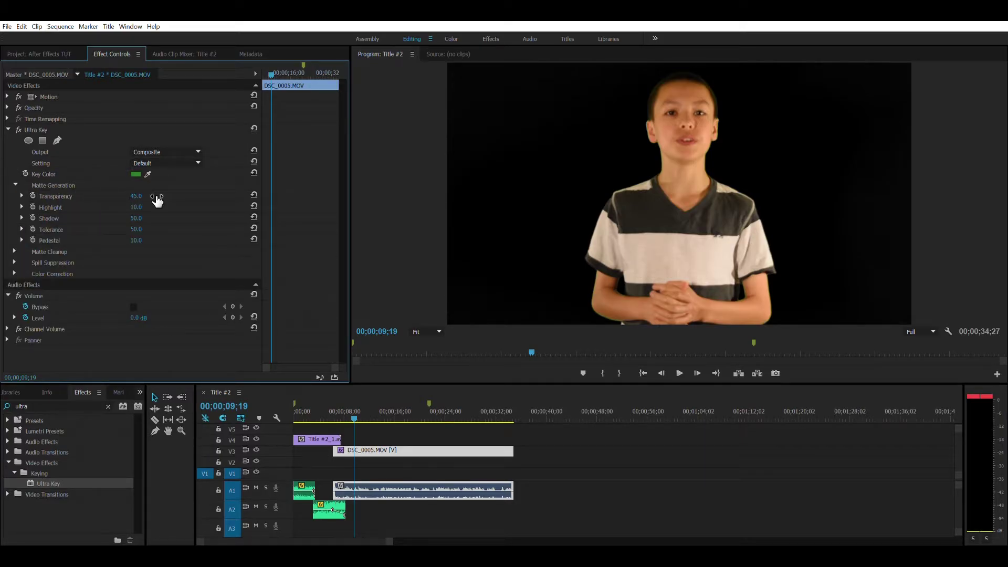
drag(136, 207, 163, 223)
drag(144, 216, 139, 220)
drag(138, 229, 134, 229)
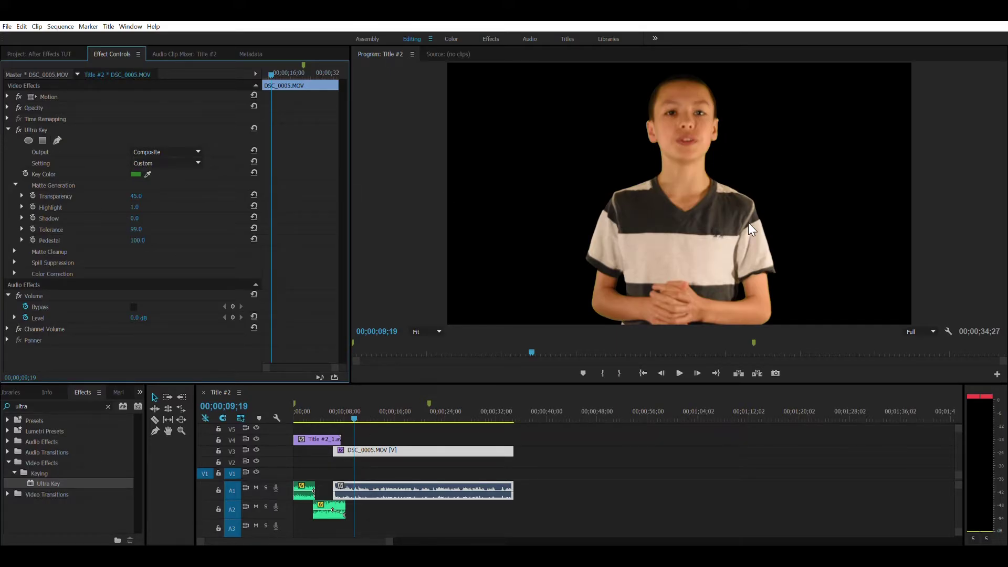
Step: Lower the Ultra Key's matte Transparency, keeping Highlight at 1.0, and preview the keyed footage before and after the change
key(space)
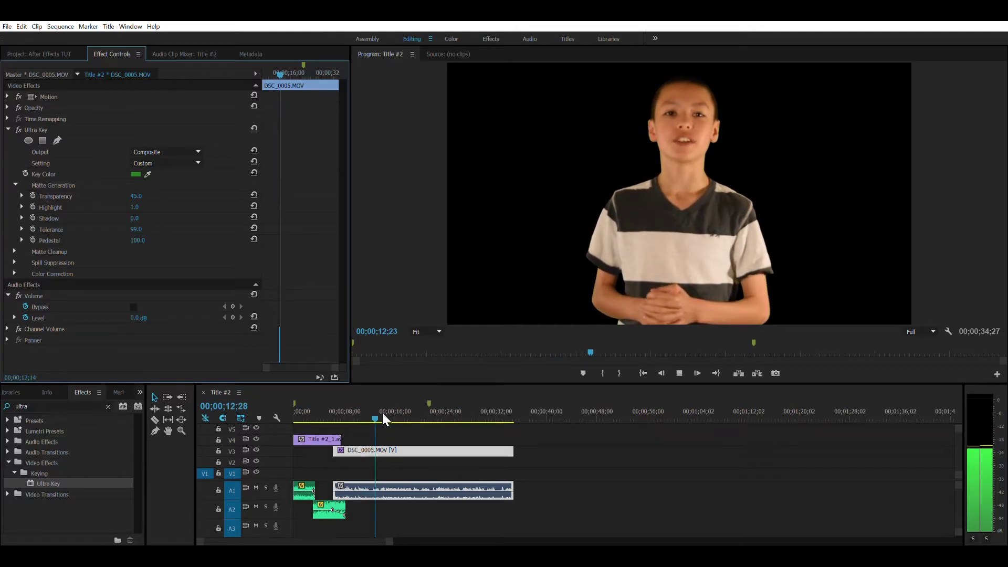
key(space)
drag(382, 406, 379, 409)
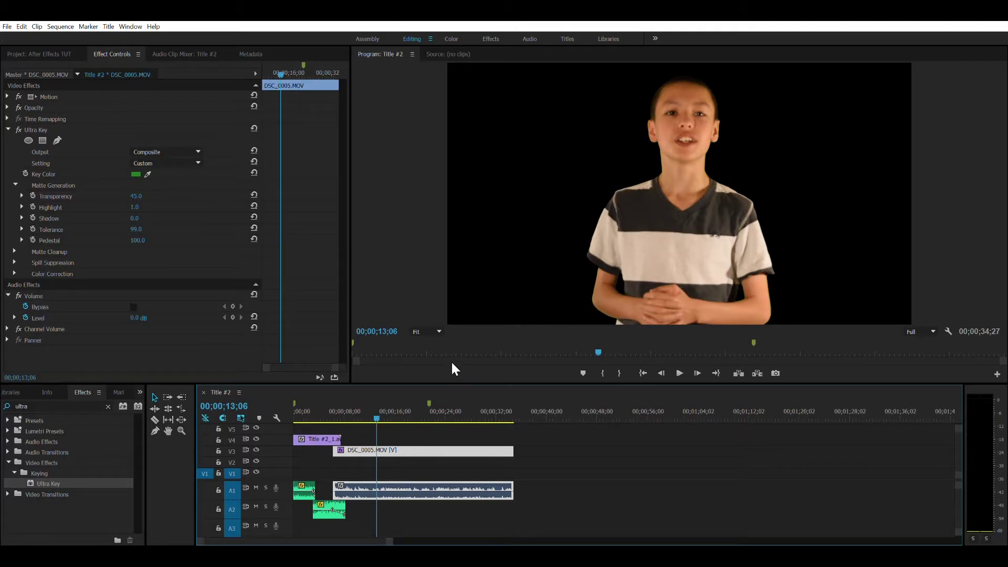
drag(380, 412, 390, 420)
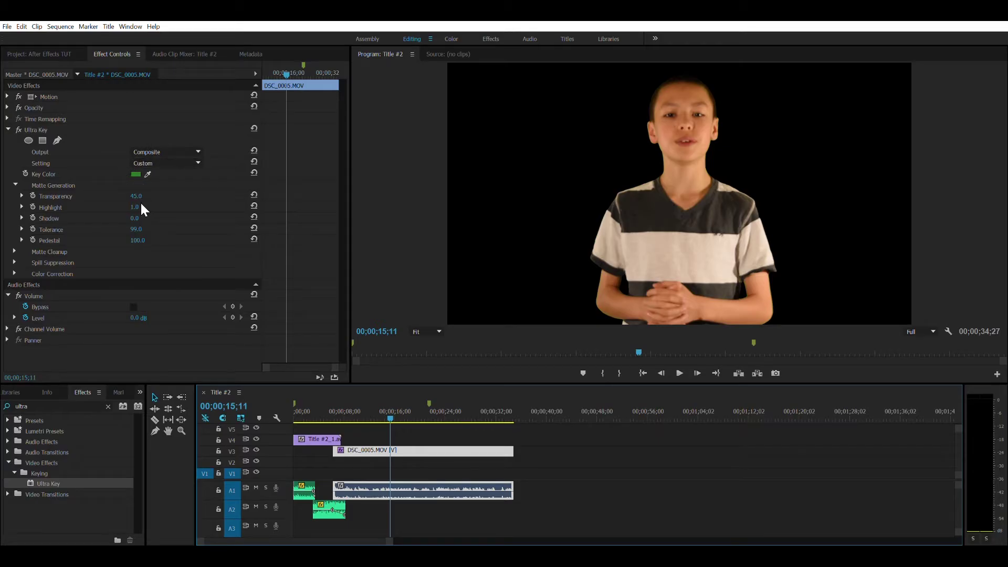
drag(139, 198, 139, 198)
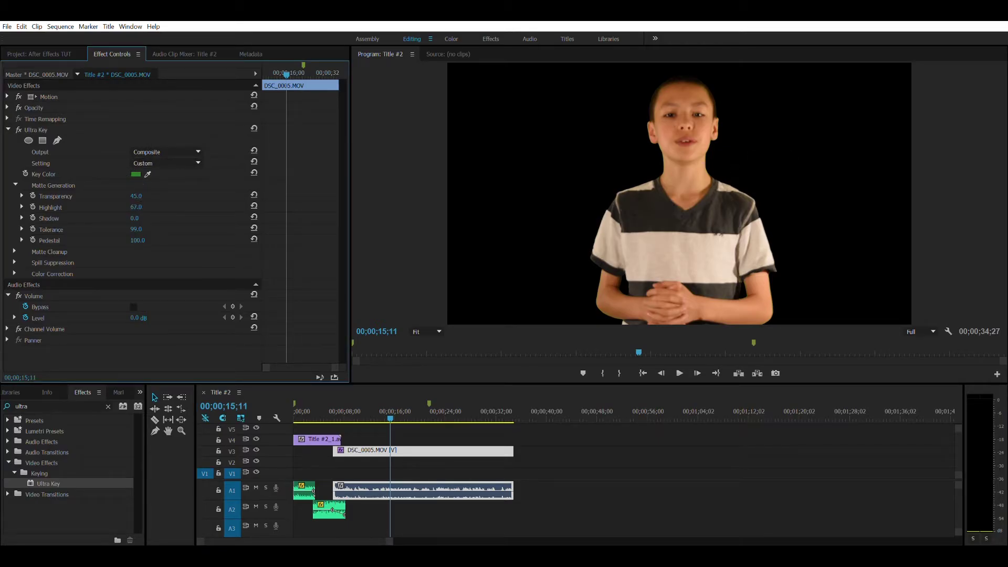
drag(142, 195, 144, 195)
key(space)
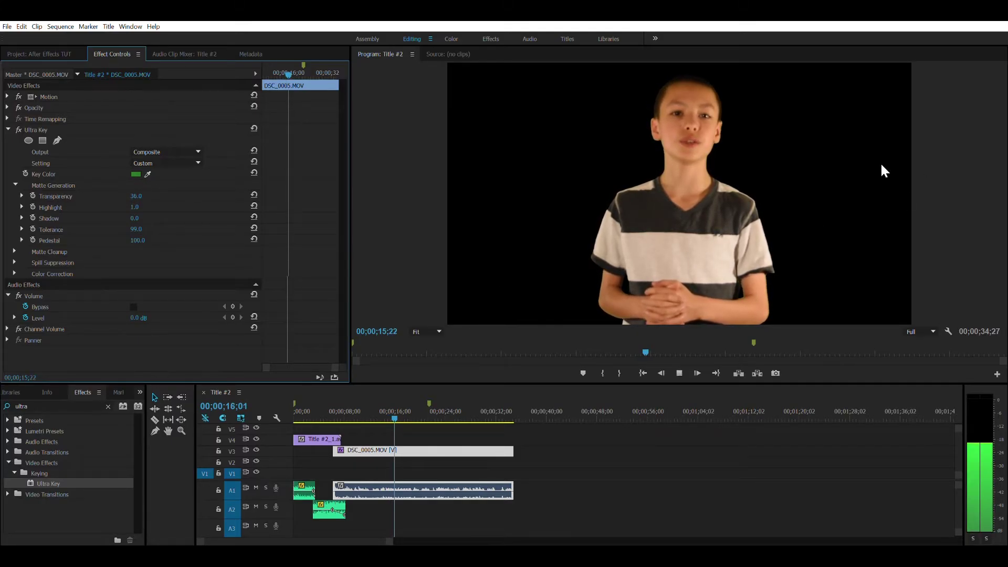
key(space)
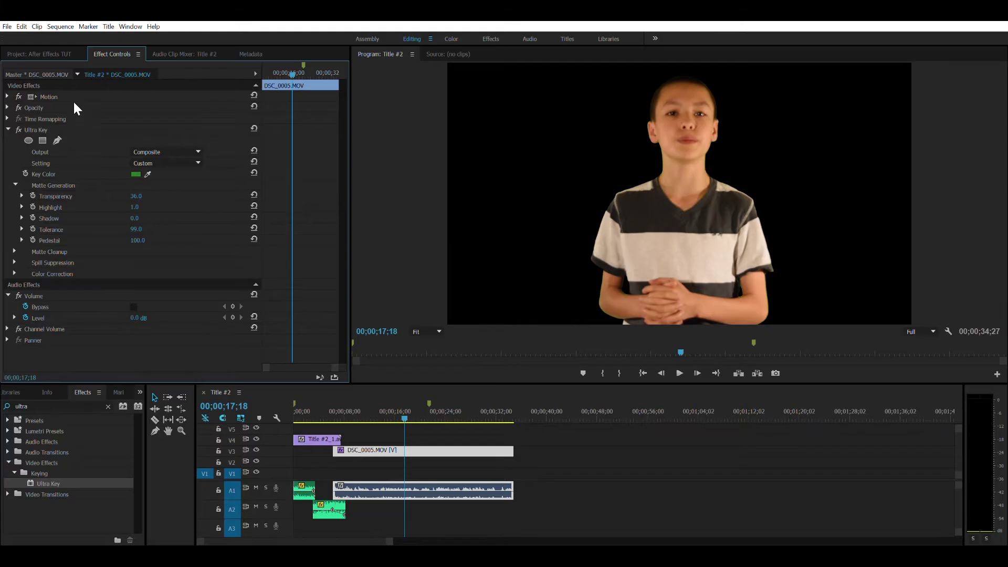
Step: Place the Youtube Trailer image on V2 beneath the keyed clip and extend it to end with that clip at 00;00;34;27
click(40, 54)
drag(309, 338, 336, 461)
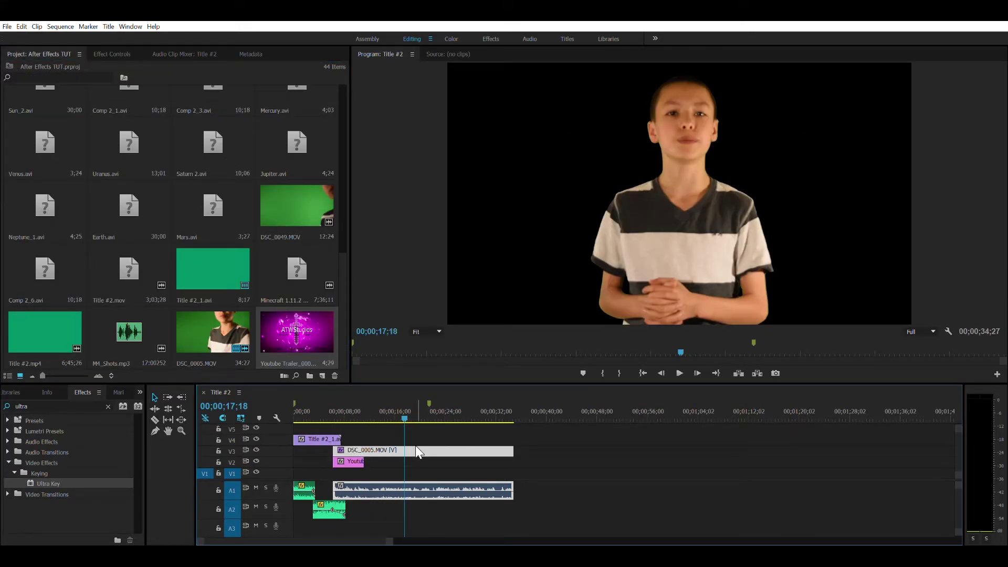
click(364, 462)
drag(463, 478, 514, 461)
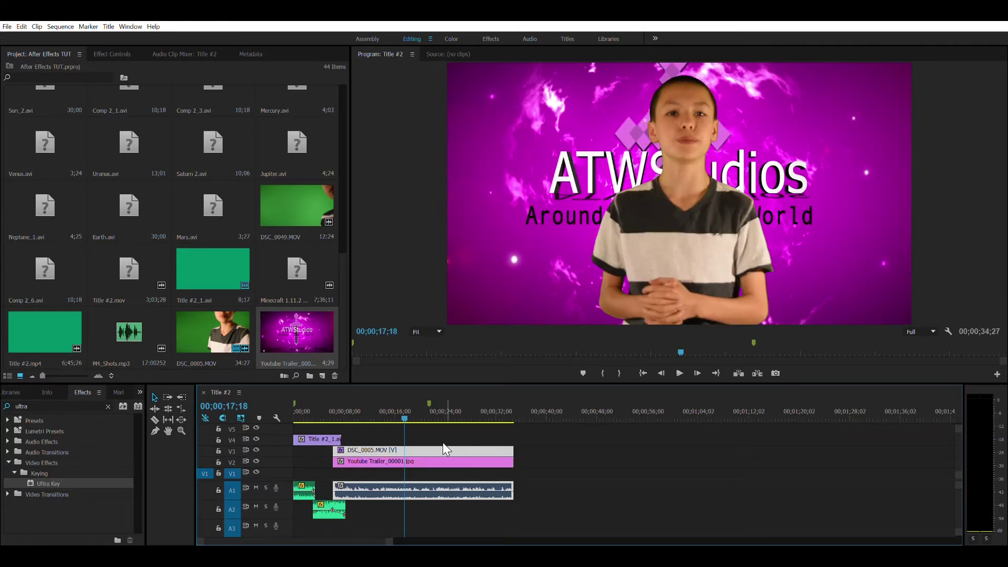
Step: Play and scrub through the sequence to examine the keyed subject against the purple background image
drag(385, 408, 429, 406)
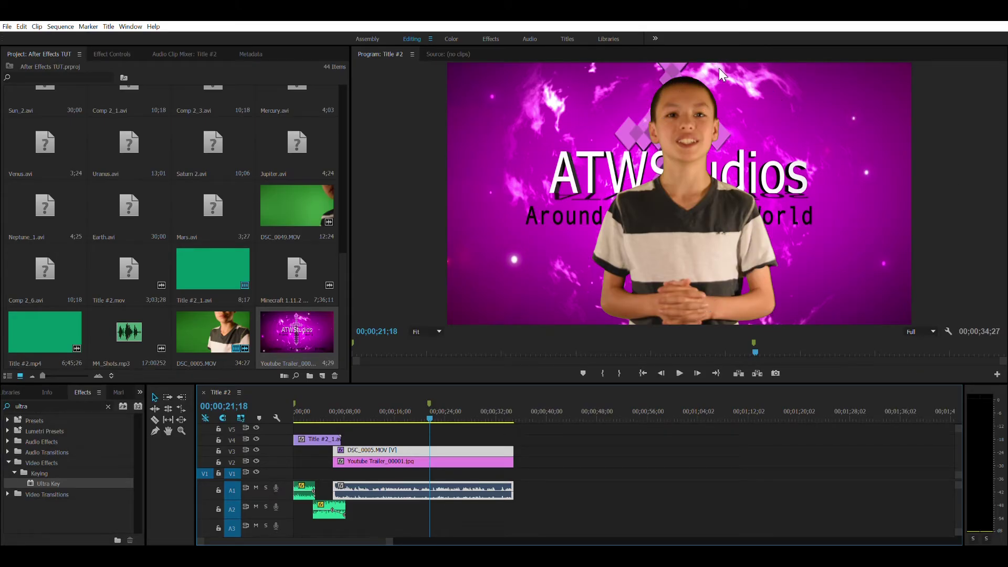
key(space)
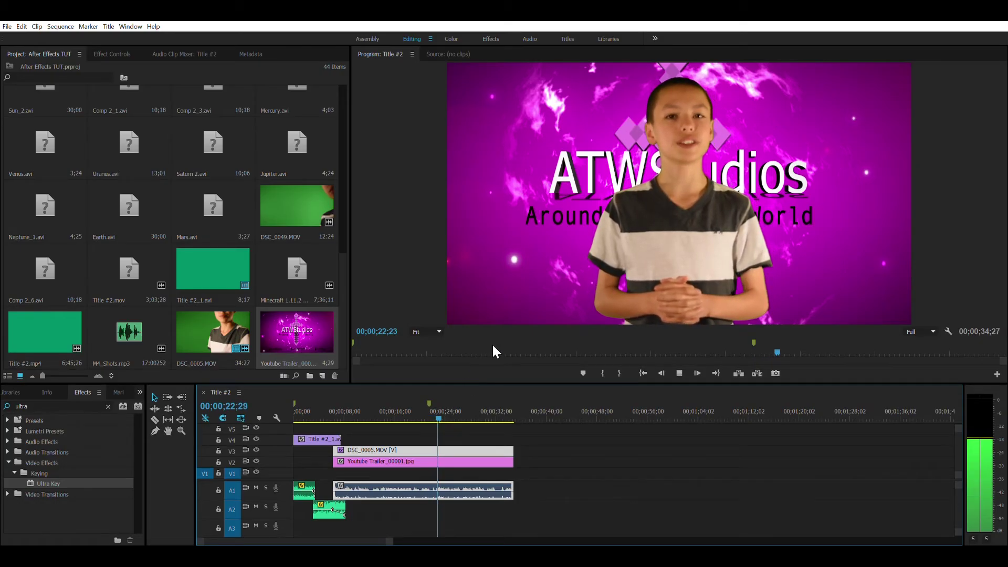
drag(429, 405, 373, 418)
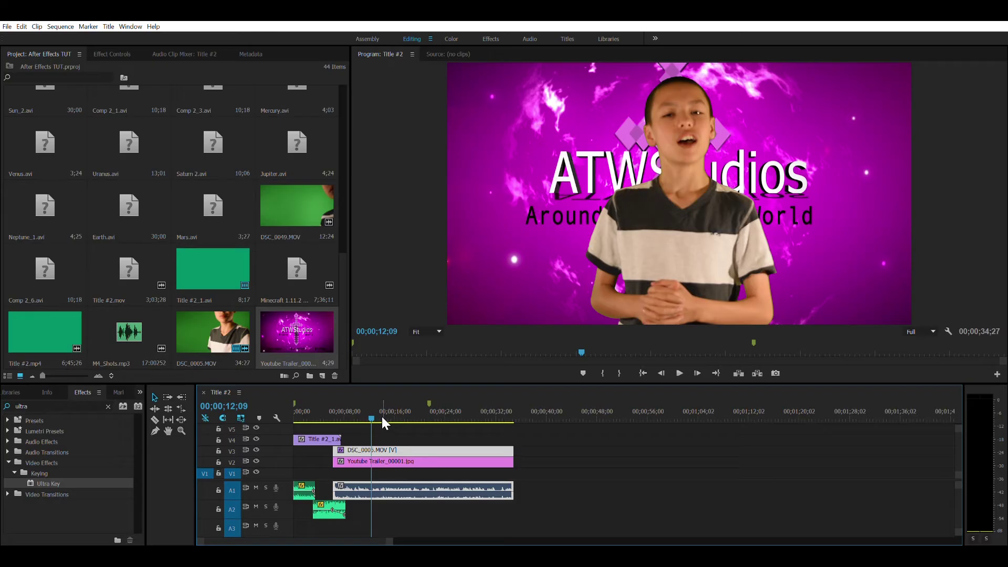
drag(382, 417, 396, 415)
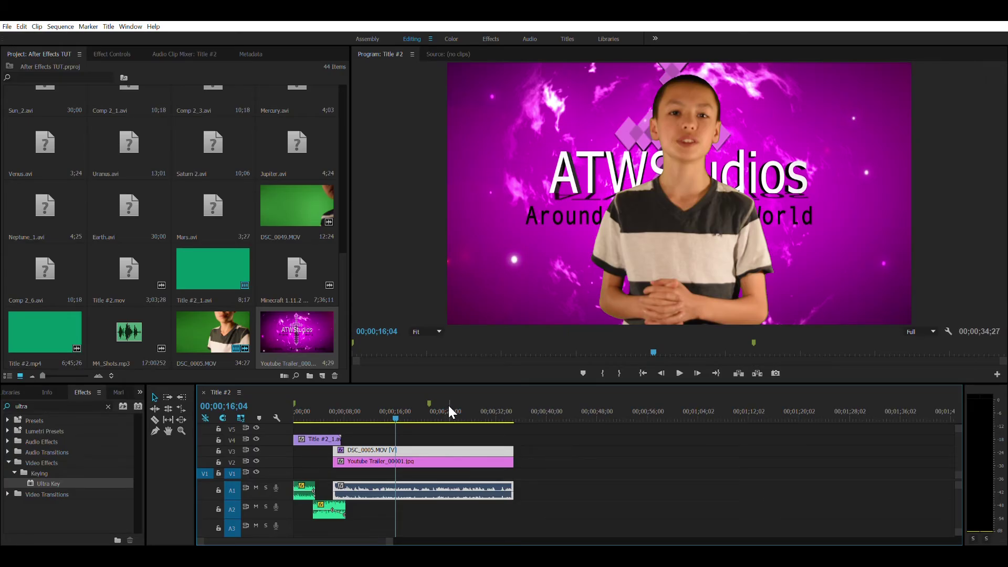
mouse_move(449, 407)
mouse_down()
mouse_move(488, 410)
mouse_move(408, 380)
mouse_move(455, 396)
mouse_move(455, 404)
mouse_up()
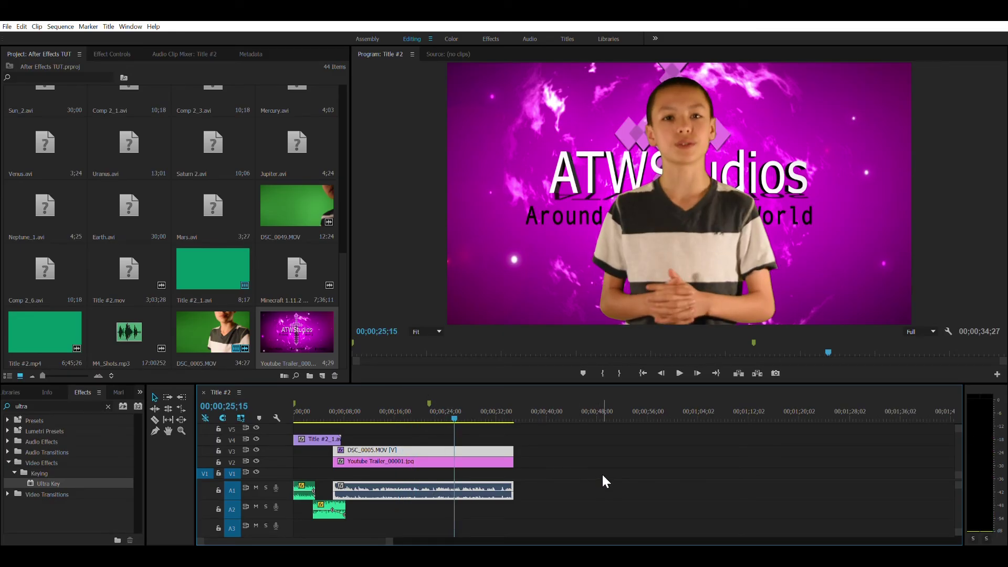